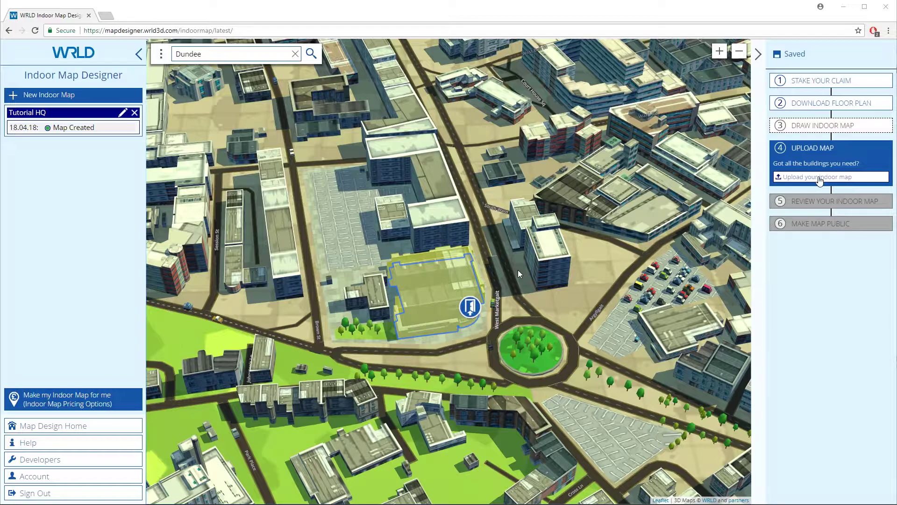
Upload main.zip (14.77KB) as the indoor map data and get the 'Resounding Success' build message
click(819, 178)
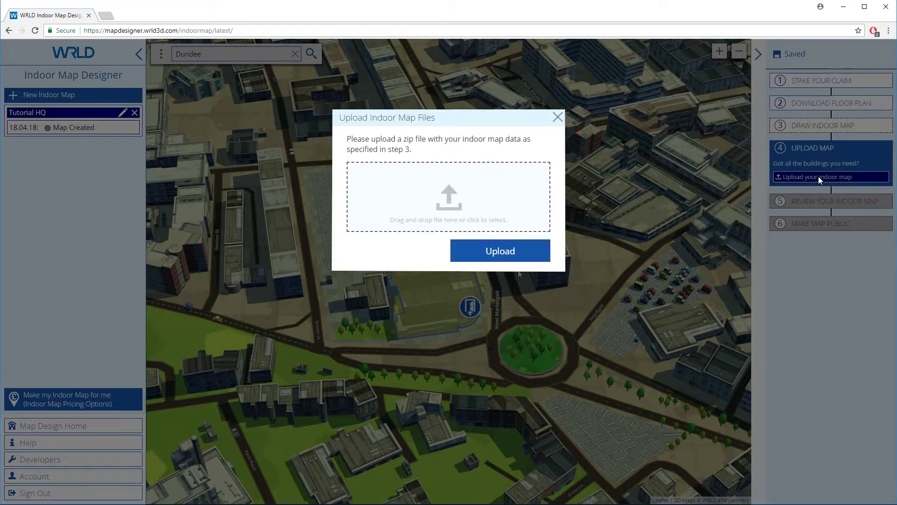
key(alt+Tab)
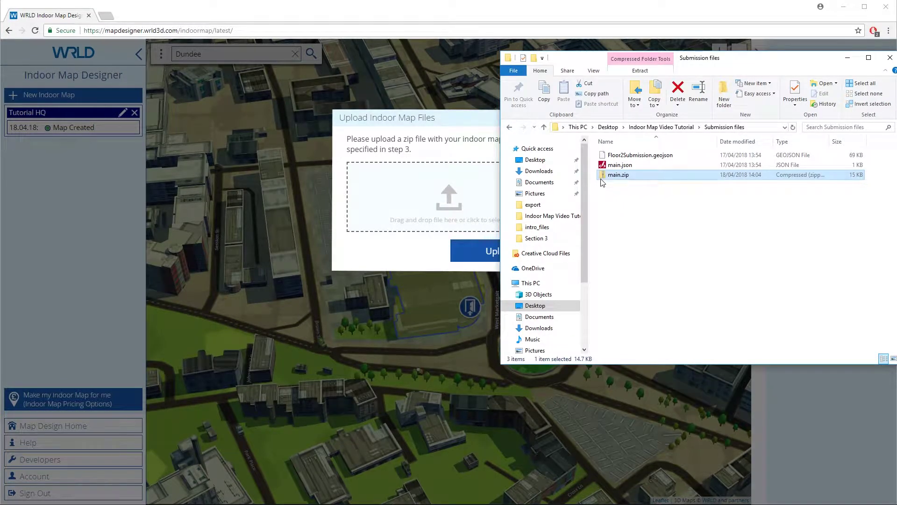
drag(607, 178, 426, 204)
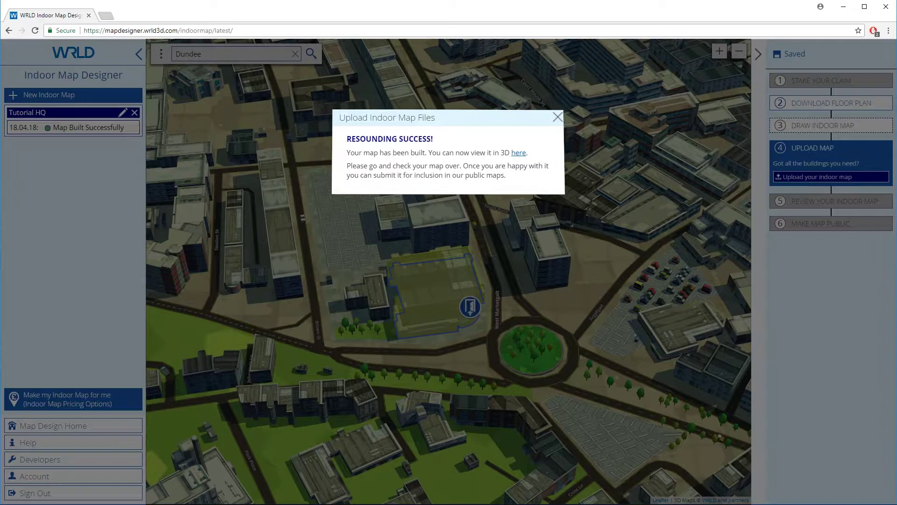
View the Tutorial HQ floor plan in 3D, then show step 5's Web and Mobile coverage tree links
click(519, 154)
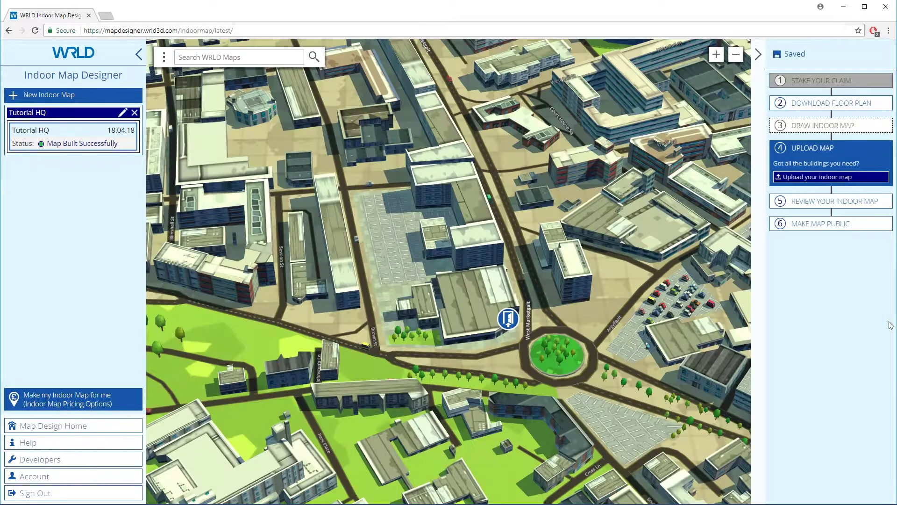
click(509, 319)
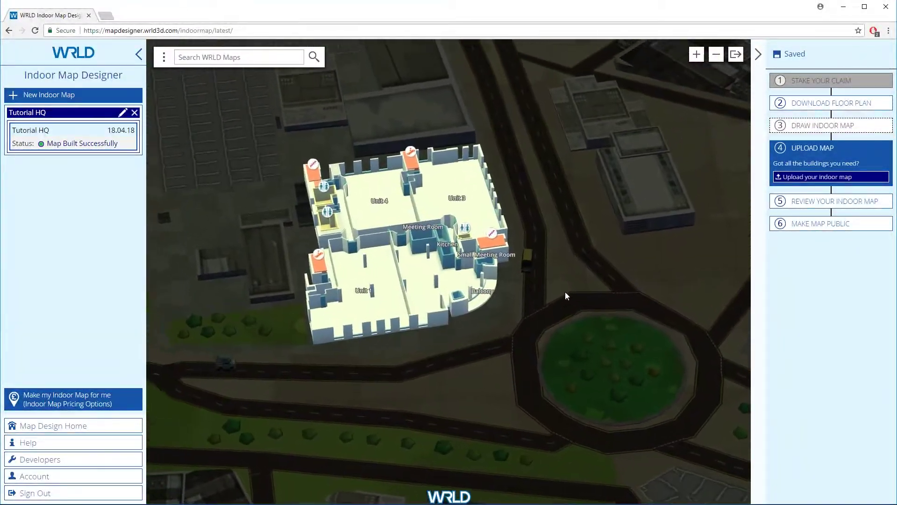
drag(625, 315, 389, 350)
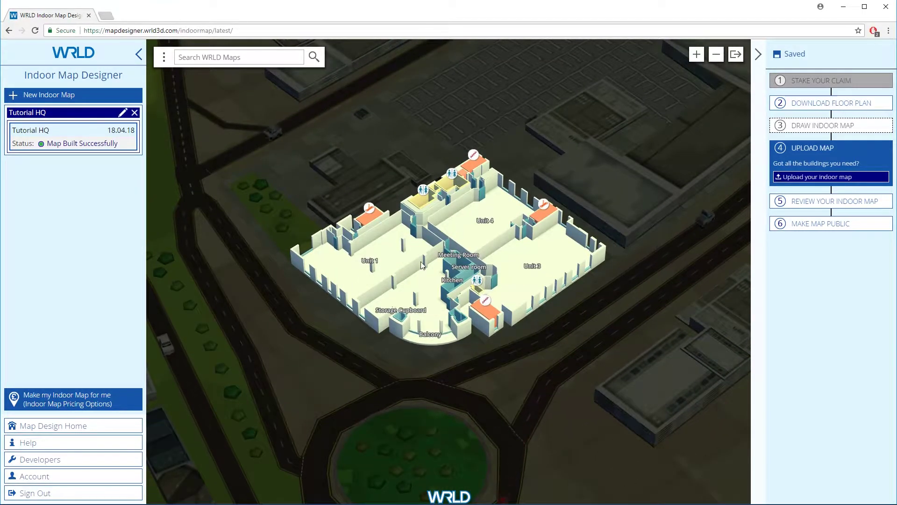
scroll(422, 265, up, 5)
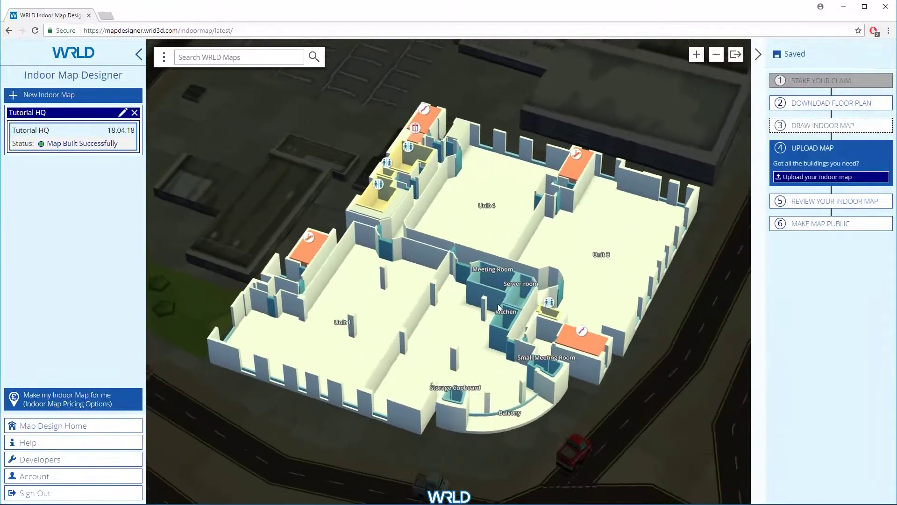
drag(498, 304, 487, 295)
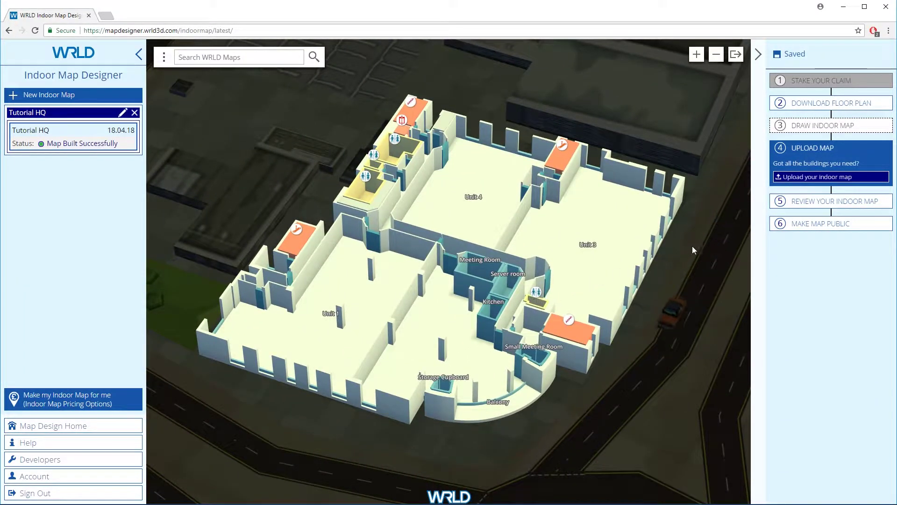
click(818, 203)
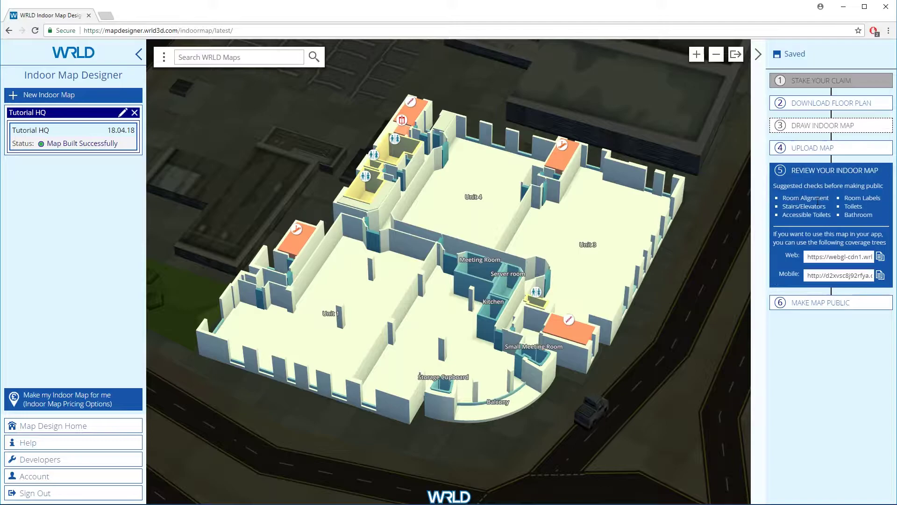
Copy the Web coverage tree URL and open Map Design Home in a new tab to create a map
click(880, 257)
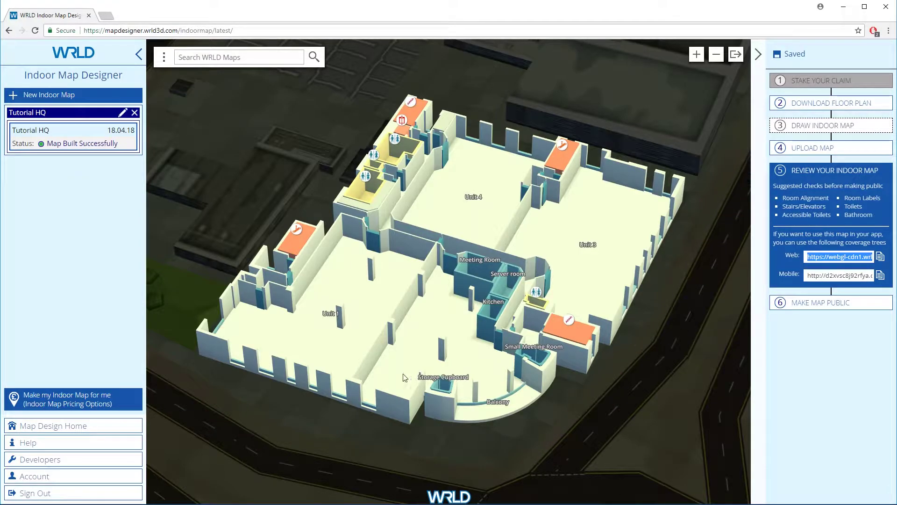
right_click(58, 428)
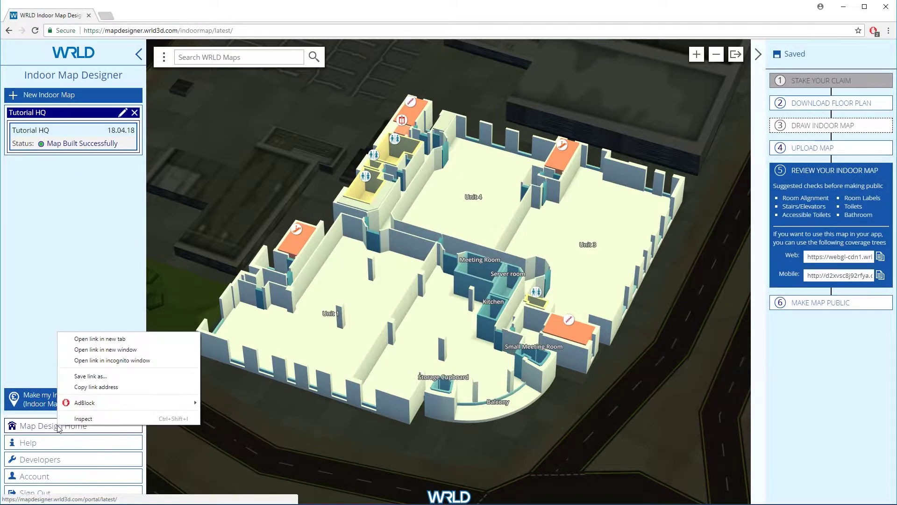
click(91, 340)
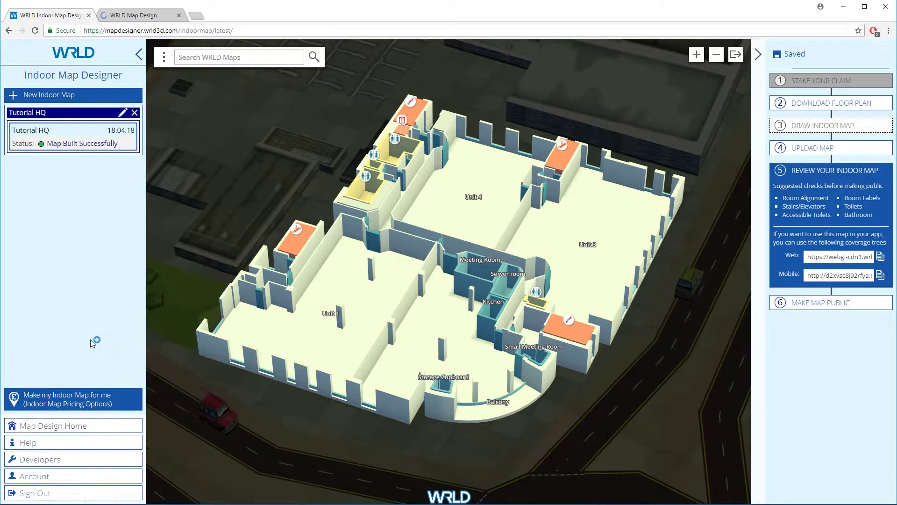
click(143, 18)
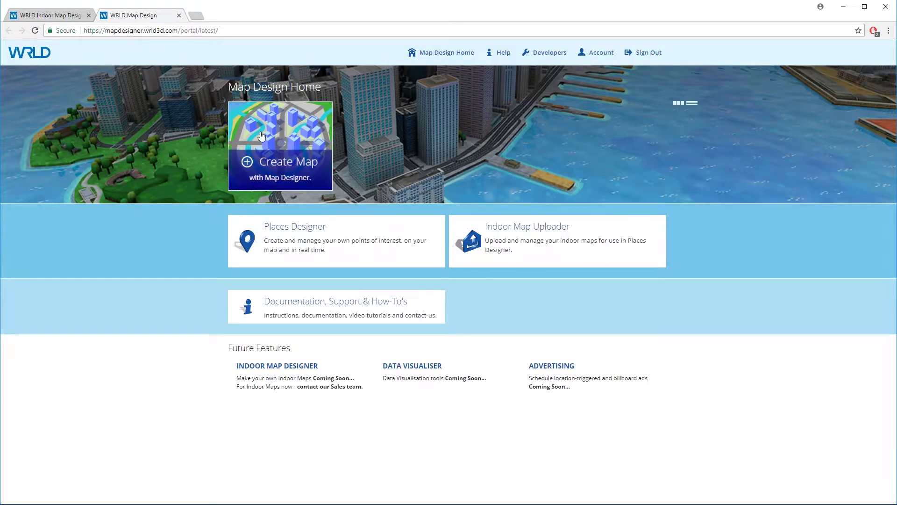
click(290, 162)
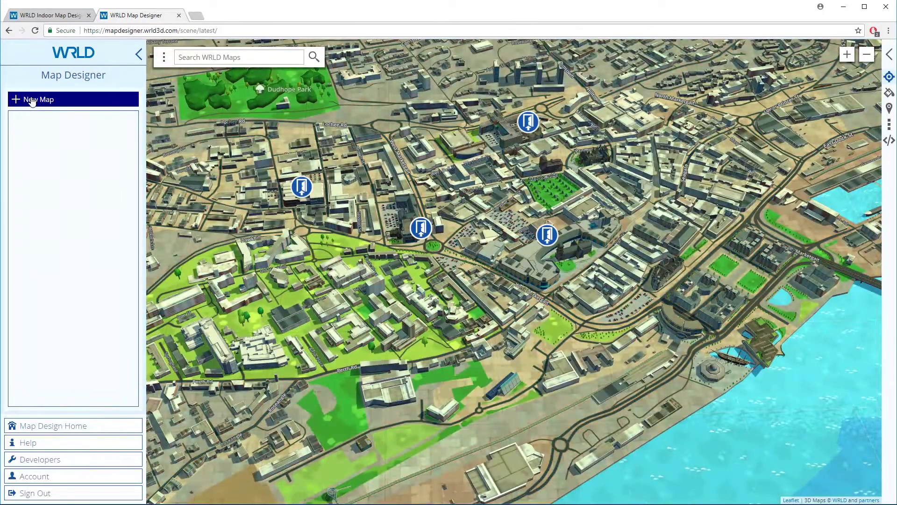
Create a new map titled 'Tutorial'
click(31, 101)
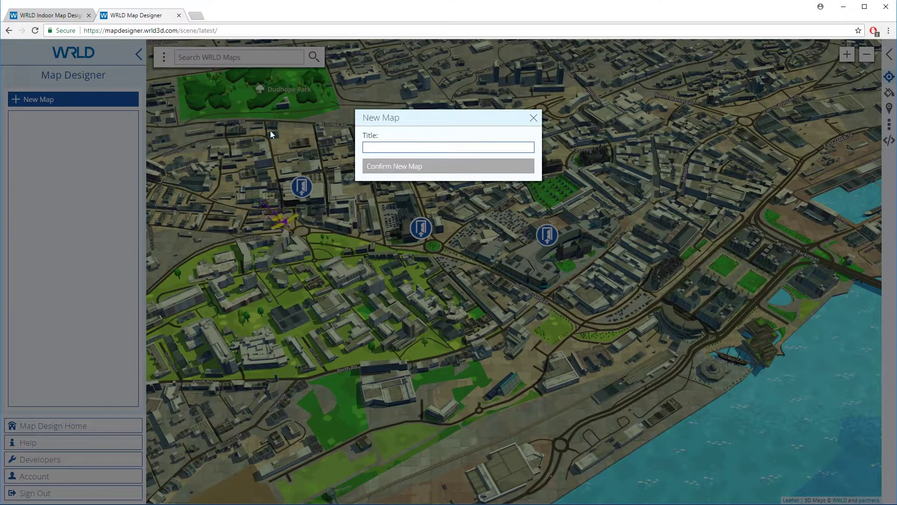
click(378, 146)
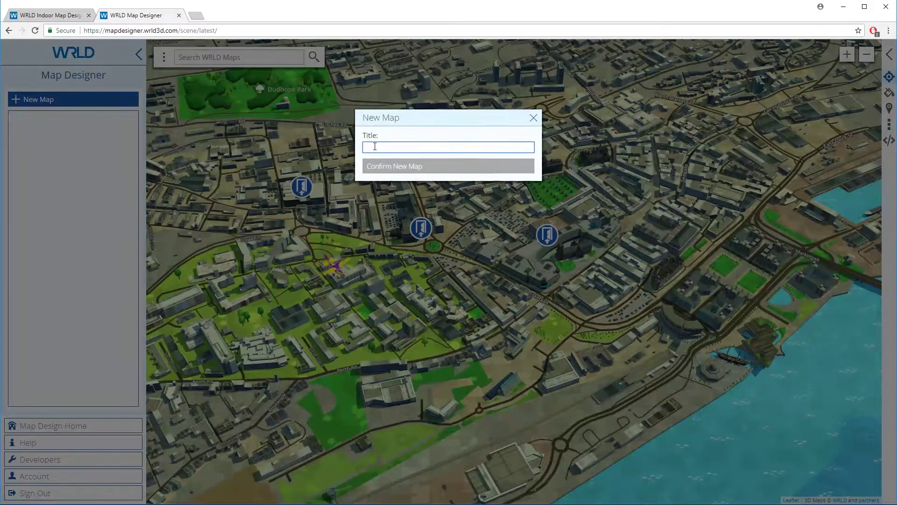
text(Tu)
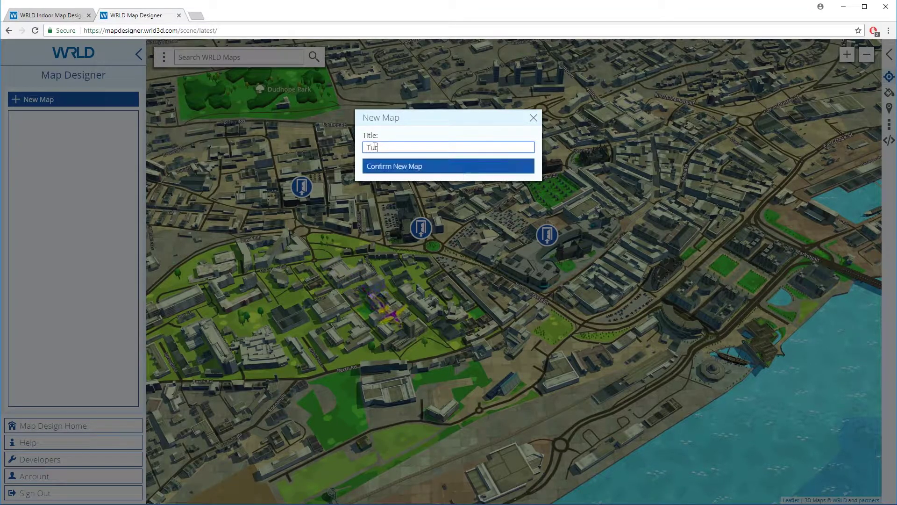
text(torial)
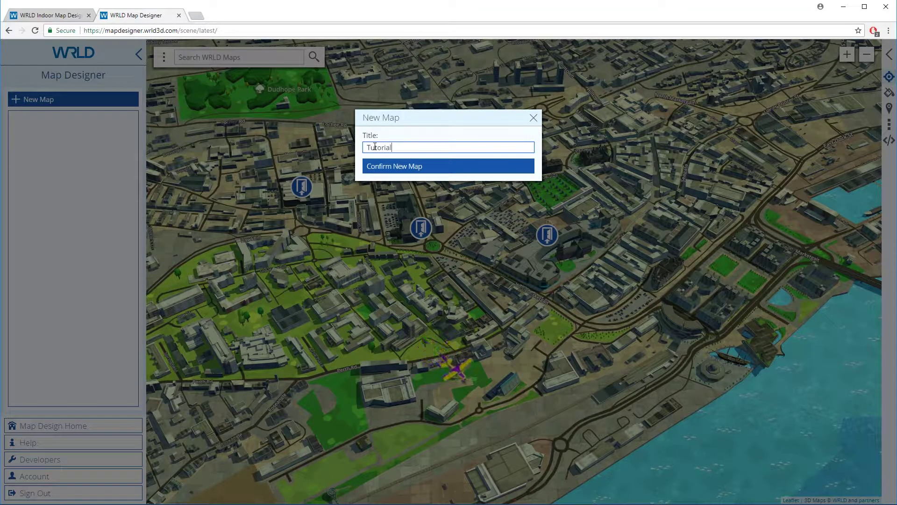
click(401, 167)
Set the opening view to the building close-up: bearing 325.3°, distance 545.7 m
scroll(461, 299, up, 5)
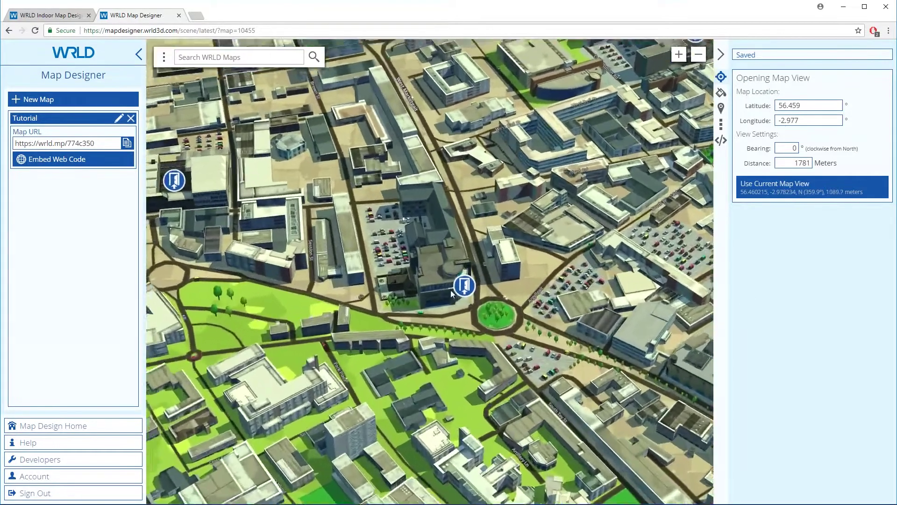
scroll(459, 313, up, 3)
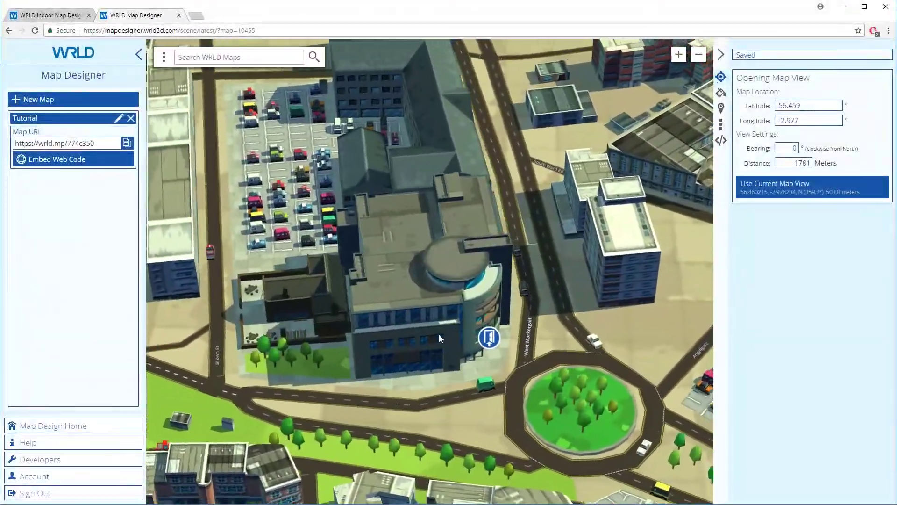
drag(439, 334, 366, 330)
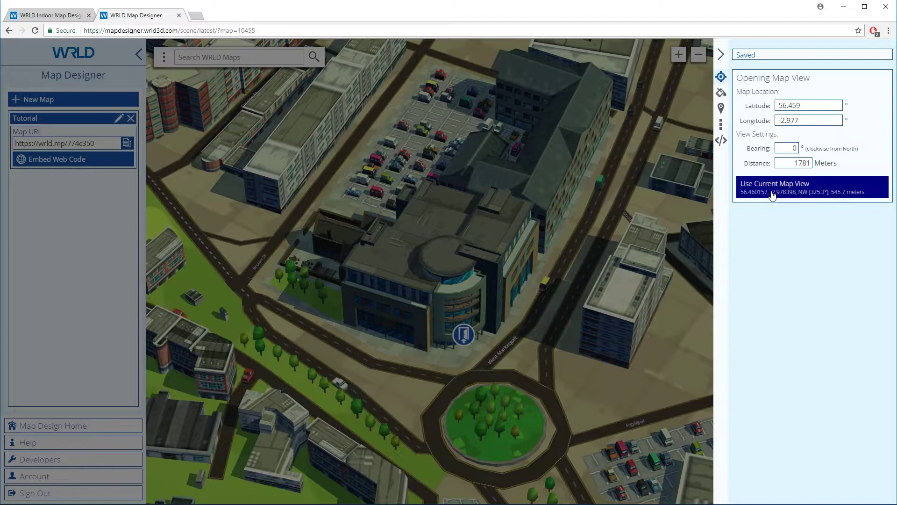
click(772, 192)
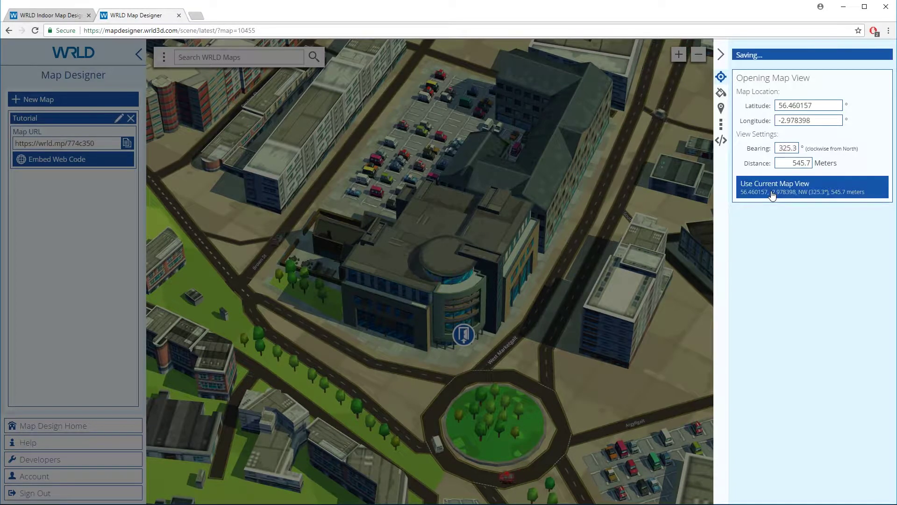
Paste the Web coverage tree URL into web_coveragetree_manifest_url in the map's JSON
click(722, 141)
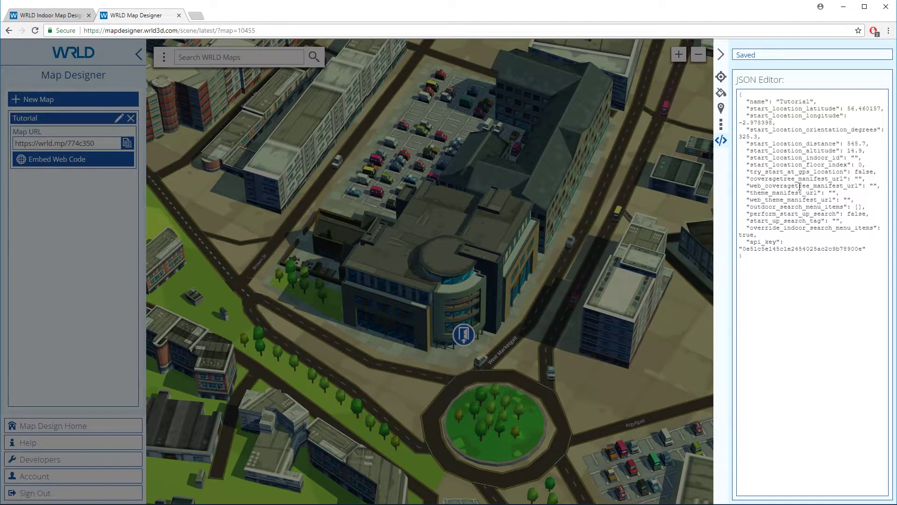
click(855, 186)
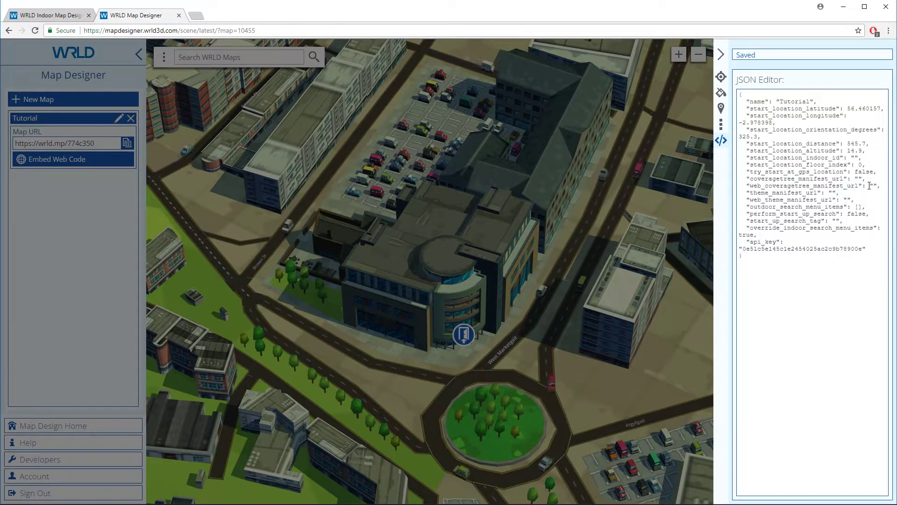
key(ctrl+v)
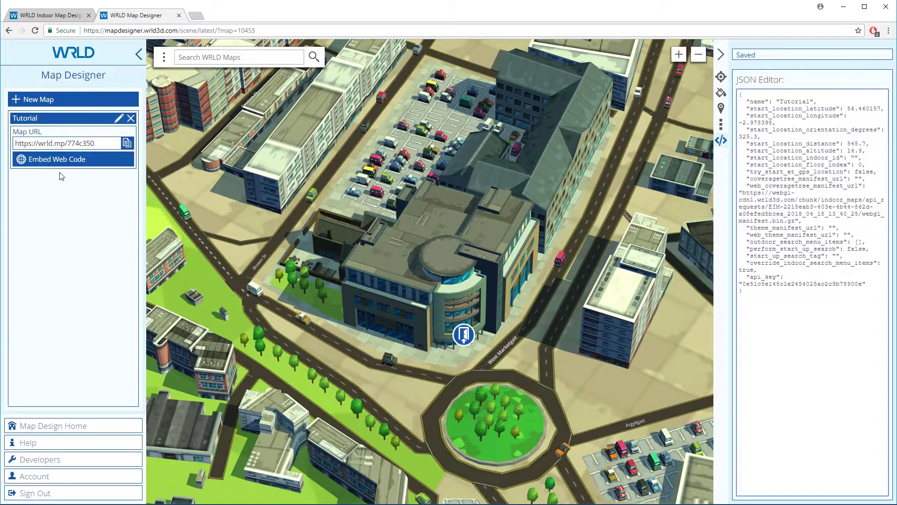
Copy the Mobile coverage tree URL and paste it into coveragetree_manifest_url
click(39, 18)
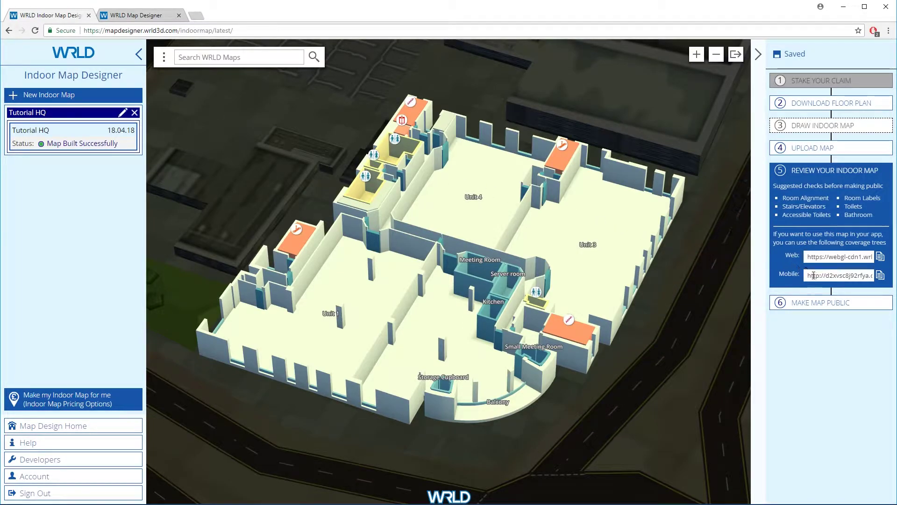
click(880, 277)
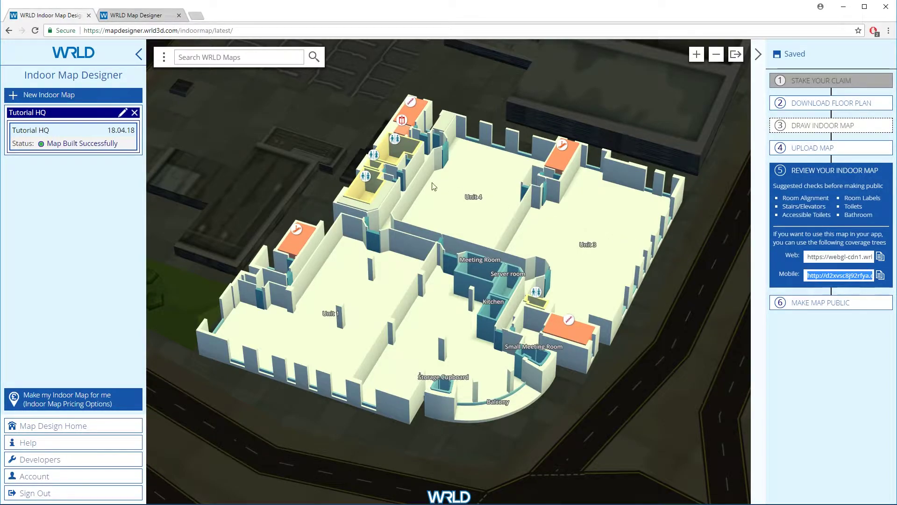
click(124, 16)
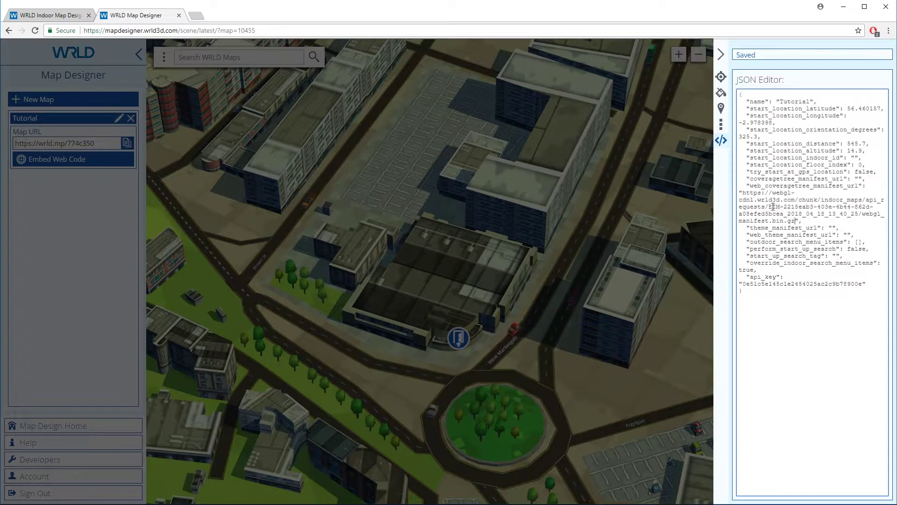
right_click(837, 180)
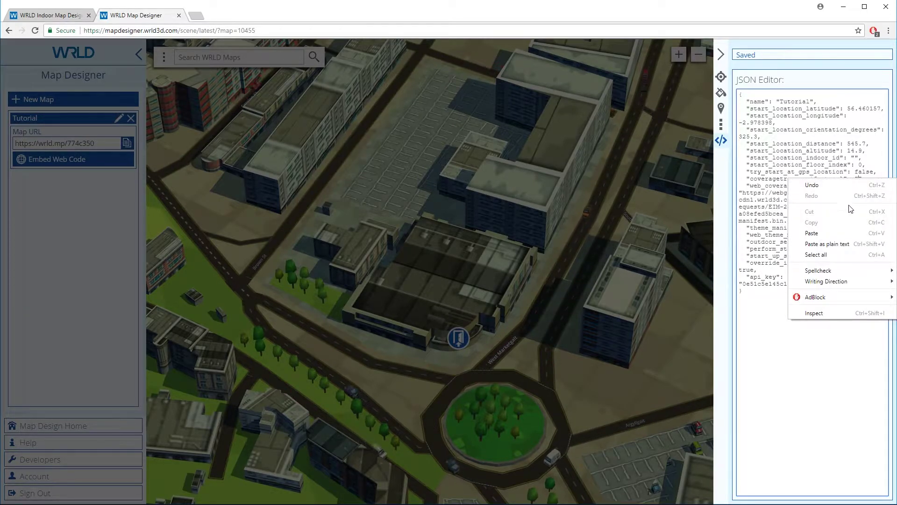
click(837, 233)
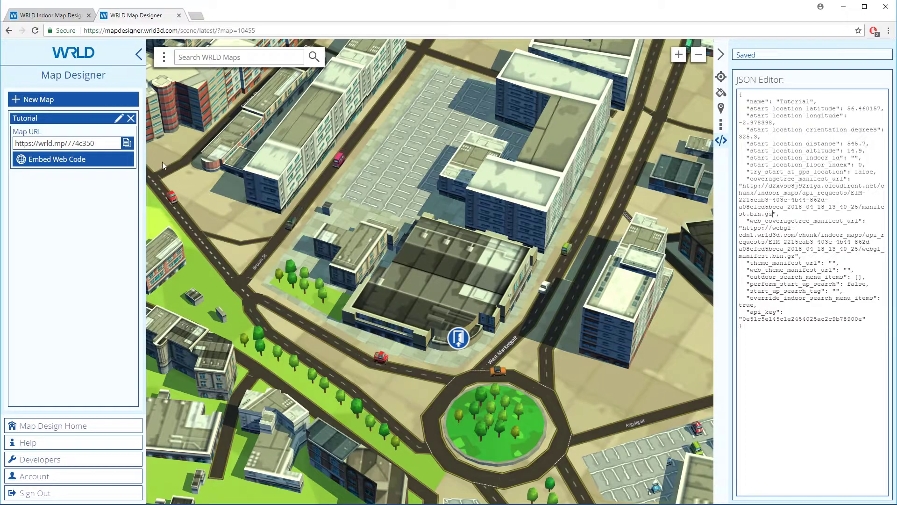
Open the shareable Tutorial map URL in a new tab and view the Tutorial HQ indoor floor plan
click(127, 144)
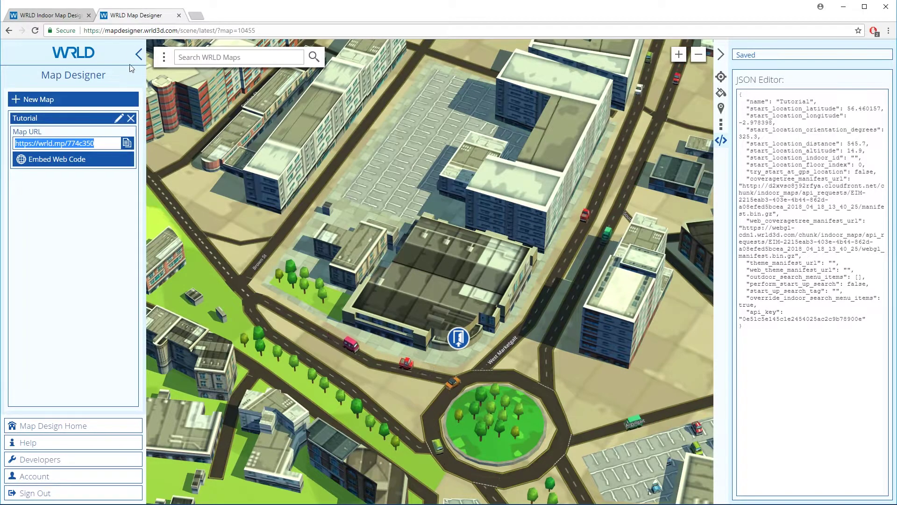
click(195, 18)
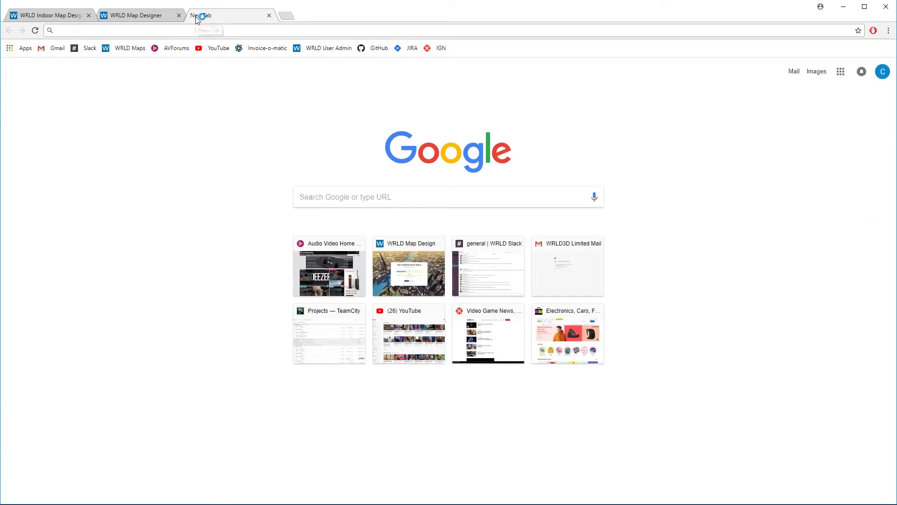
right_click(224, 31)
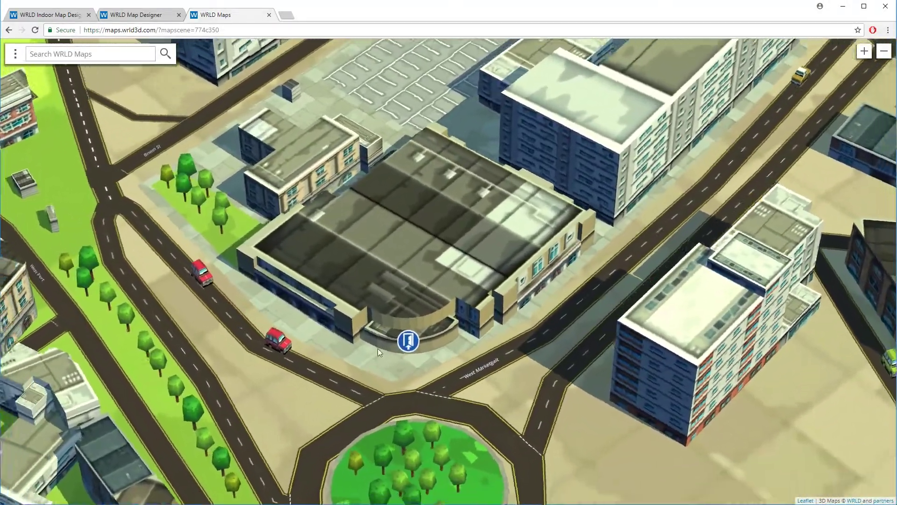
click(398, 343)
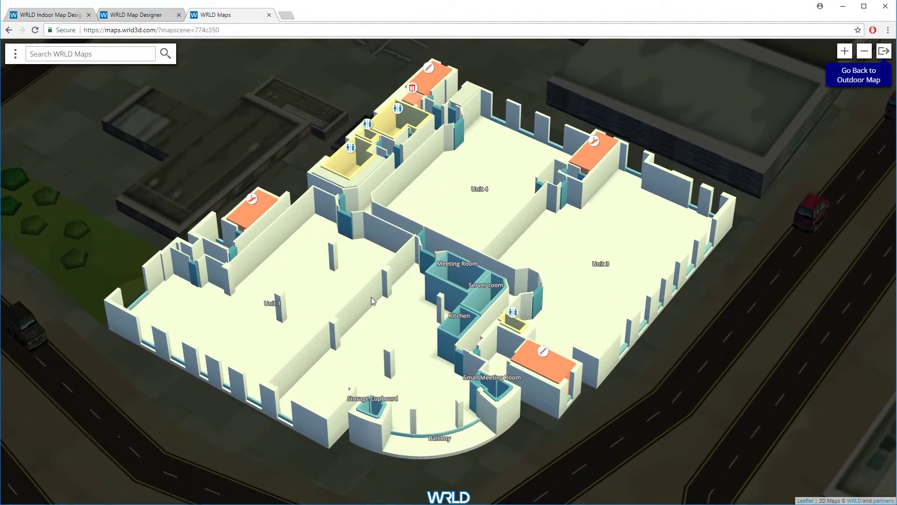
drag(371, 296, 318, 330)
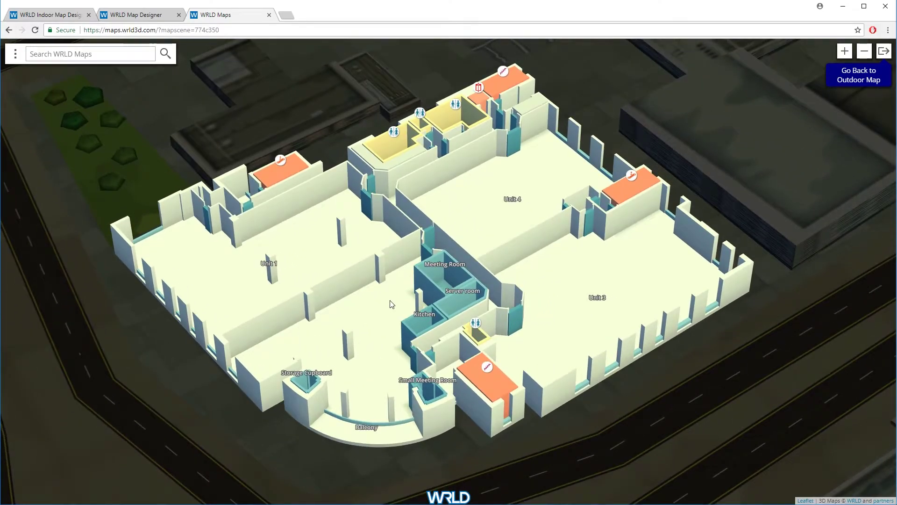
scroll(435, 308, down, 4)
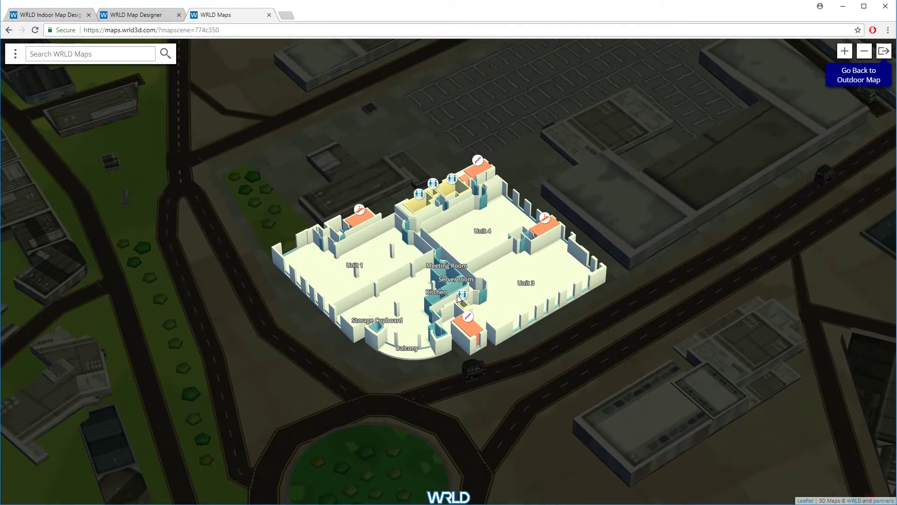
Open the Make Map Public dialog from step 6 in Indoor Map Designer
click(58, 17)
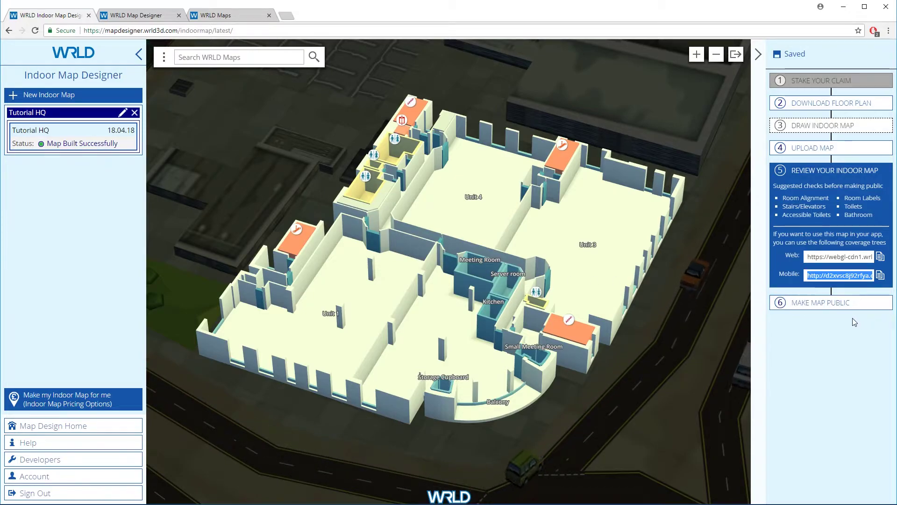
click(836, 304)
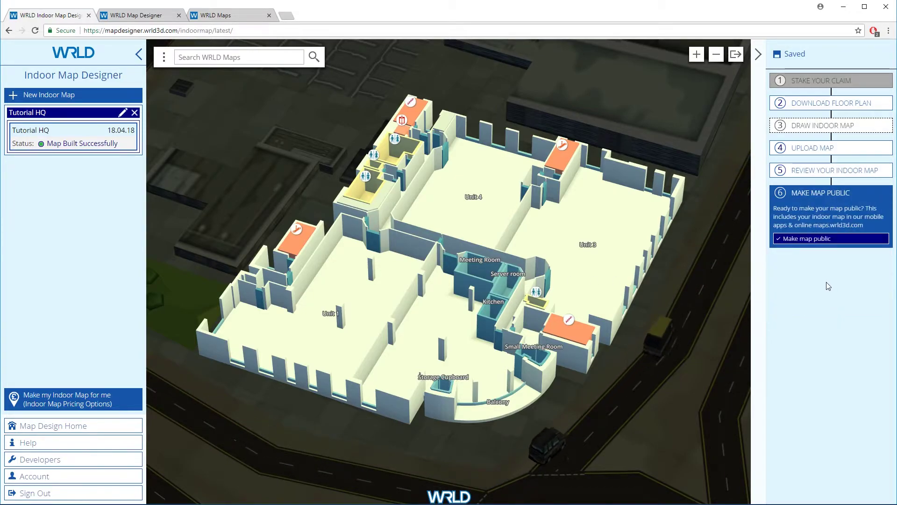
click(824, 239)
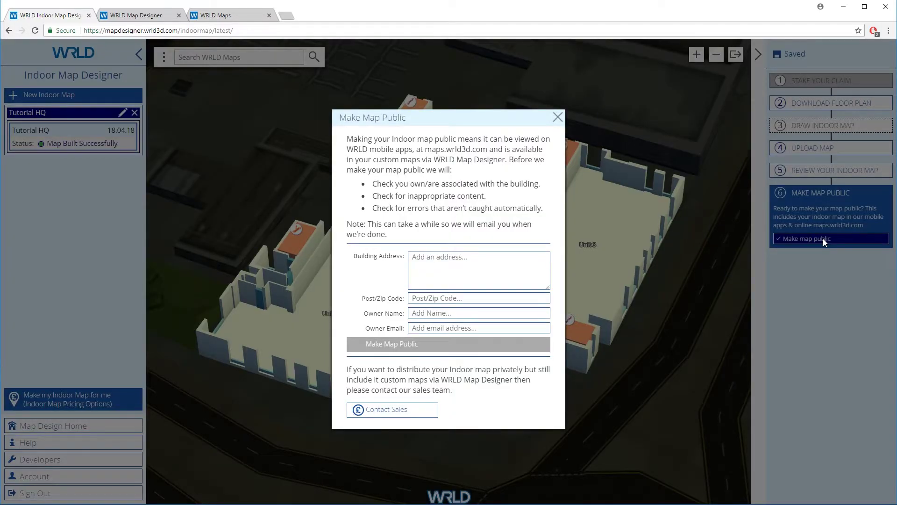